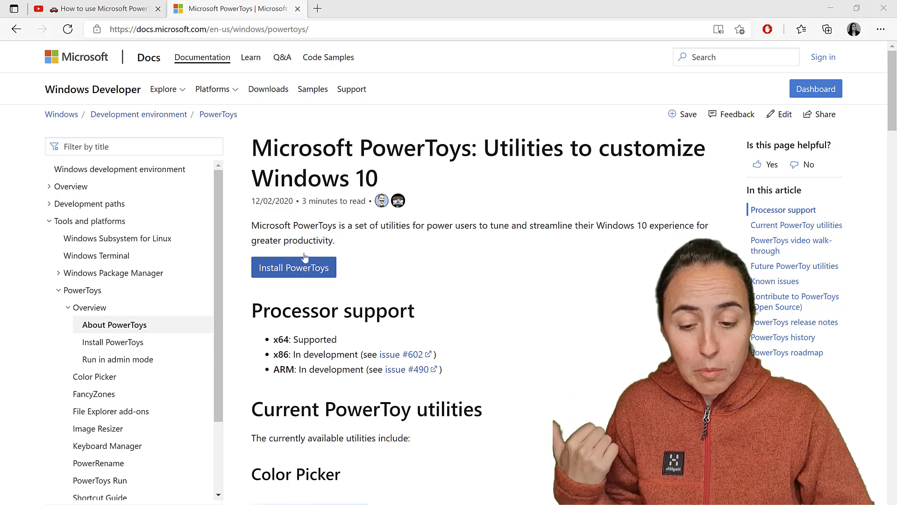
Go to the PowerToys v0.37.2 GitHub release and show its assets, including PowerToysSetup-0.37.2-x64.exe
click(305, 269)
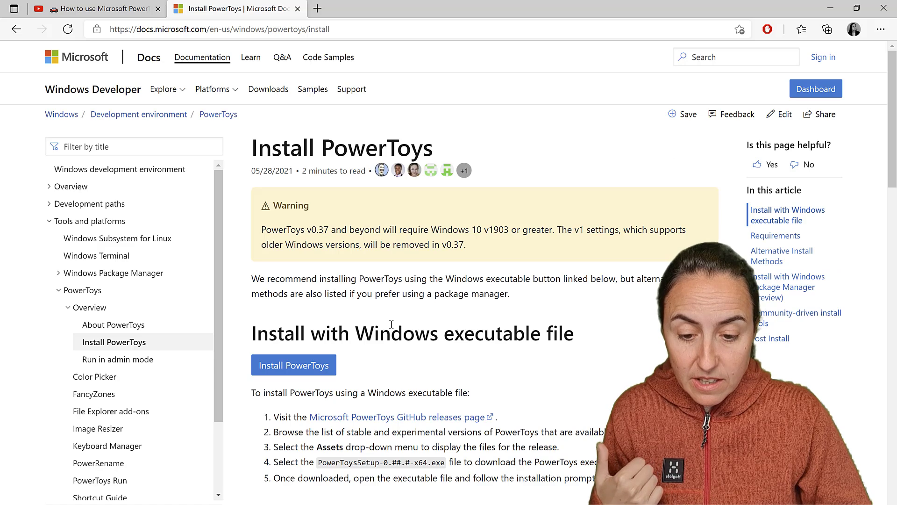
click(313, 364)
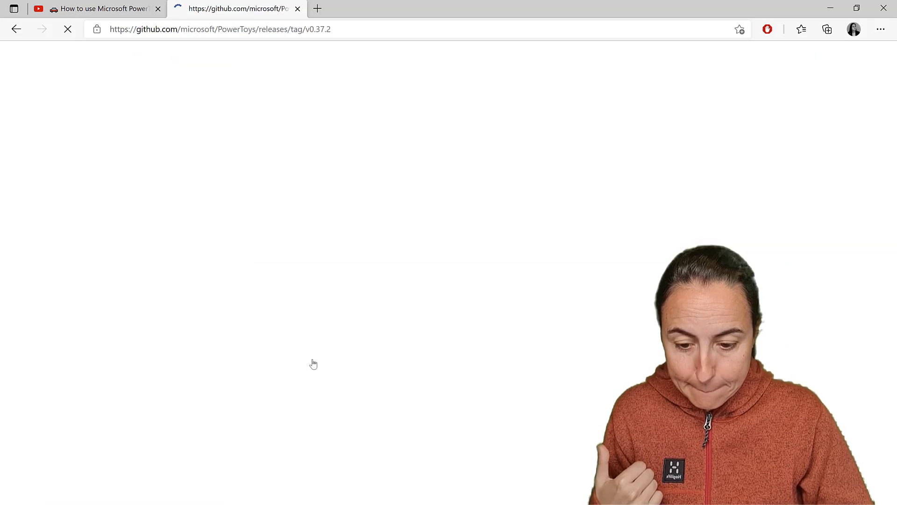
scroll(322, 374, down, 3)
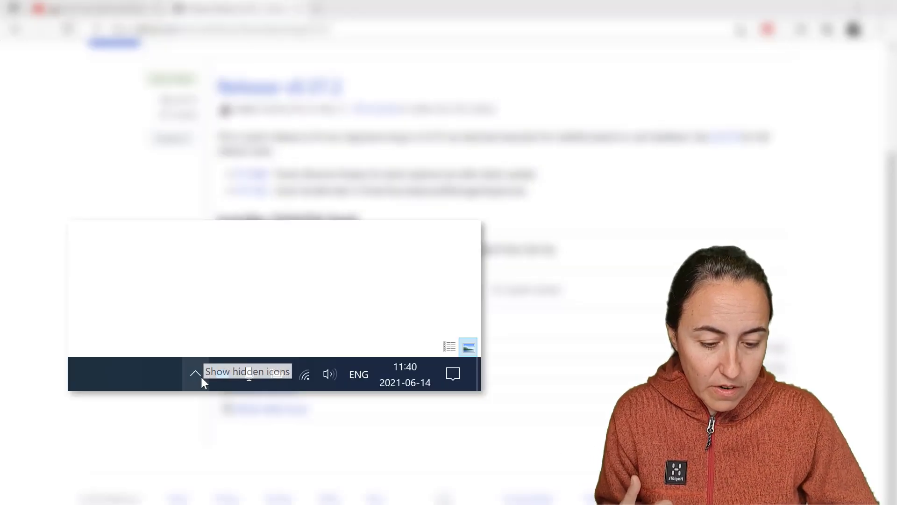
Open PowerToys Settings from the system tray and show the Color Picker page
click(195, 373)
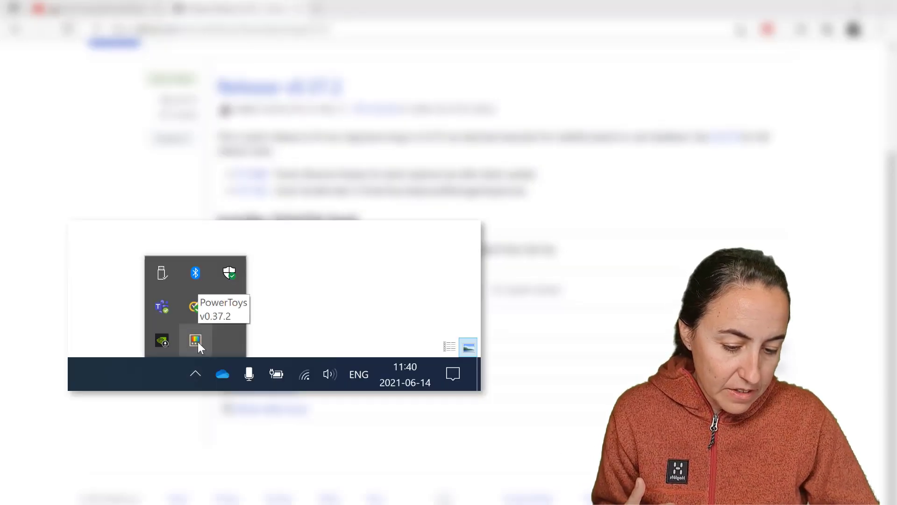
click(197, 341)
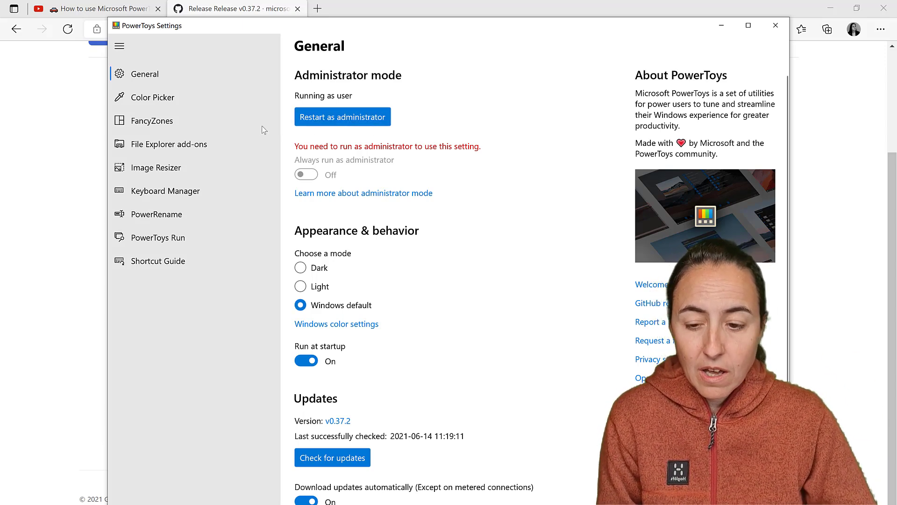
click(192, 102)
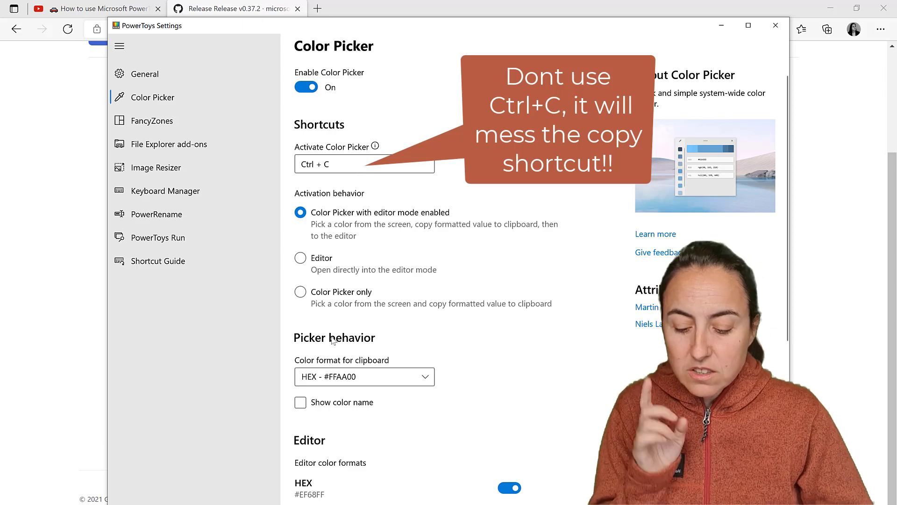
In the Northwind report, sample the Confections tile's red with Color Picker and copy its hex code
click(188, 504)
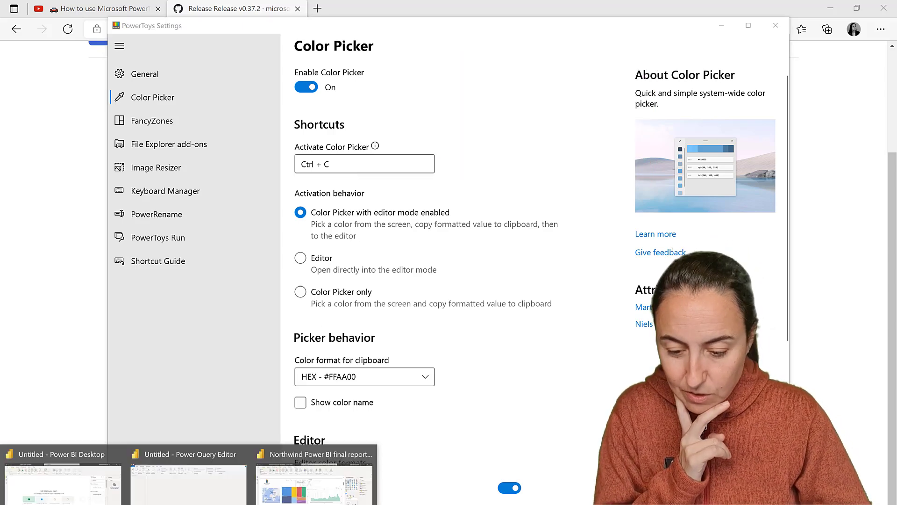
click(314, 479)
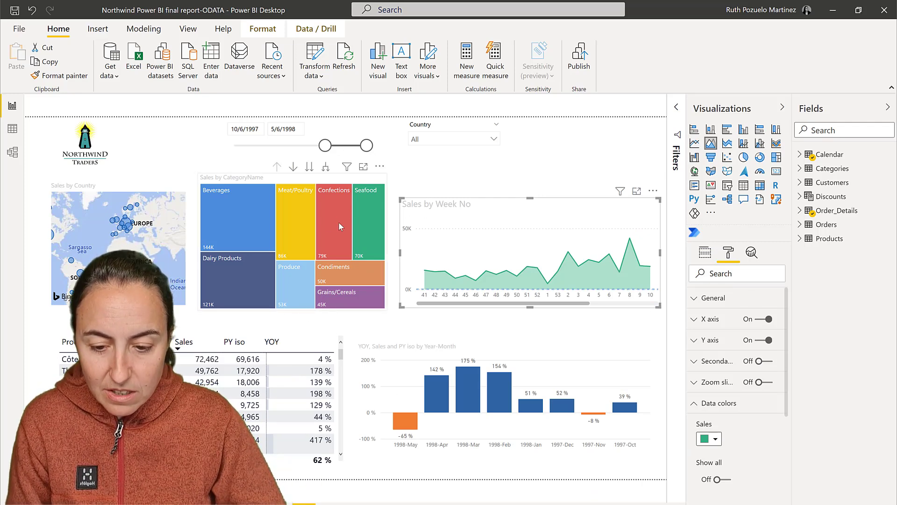
mouse_move(340, 220)
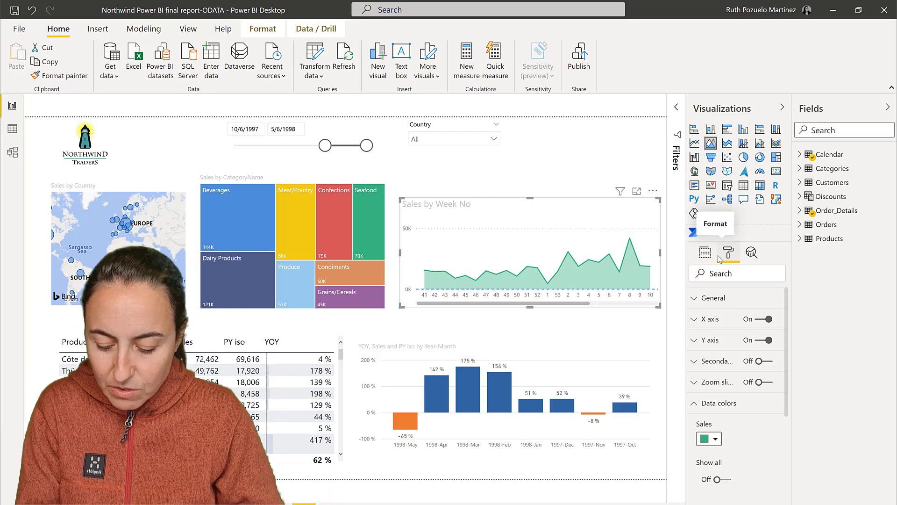
key(super+shift+c)
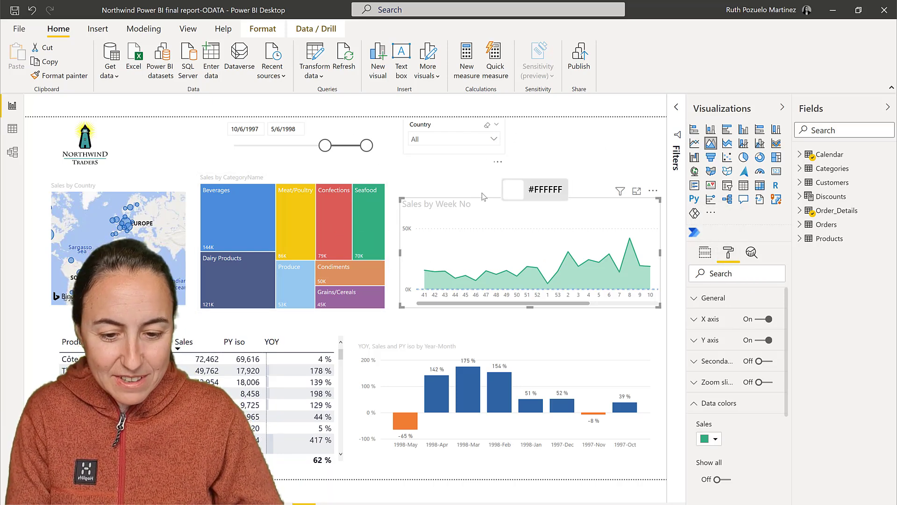
click(332, 208)
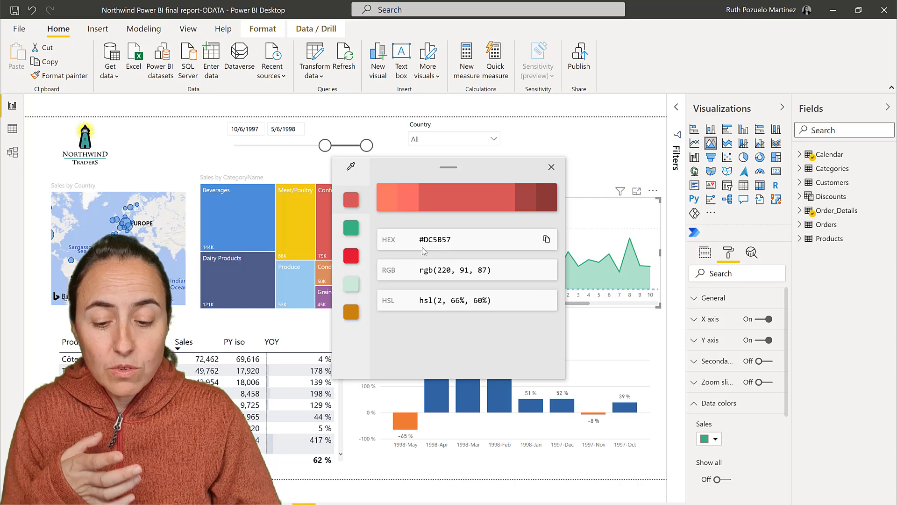
click(548, 240)
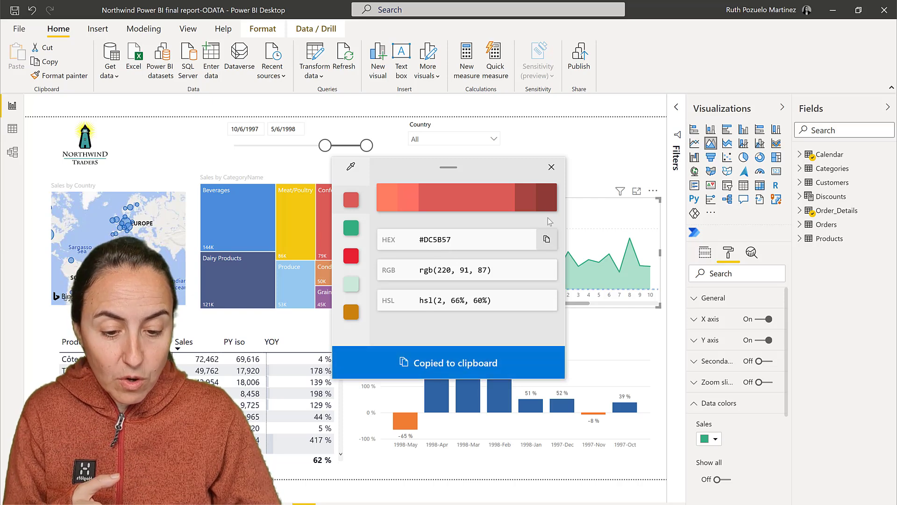
click(552, 167)
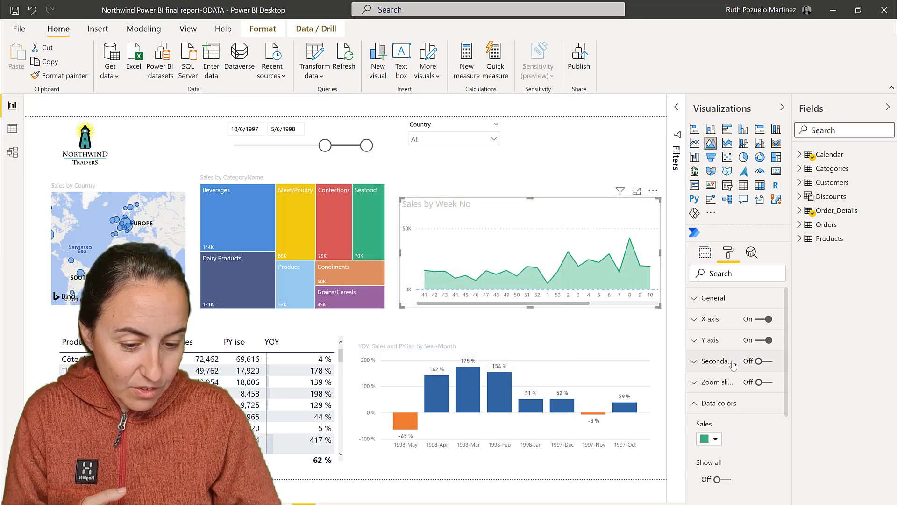
Paste #DC5B57 as the Sales series' custom data colour in the Sales by Week No chart
click(715, 439)
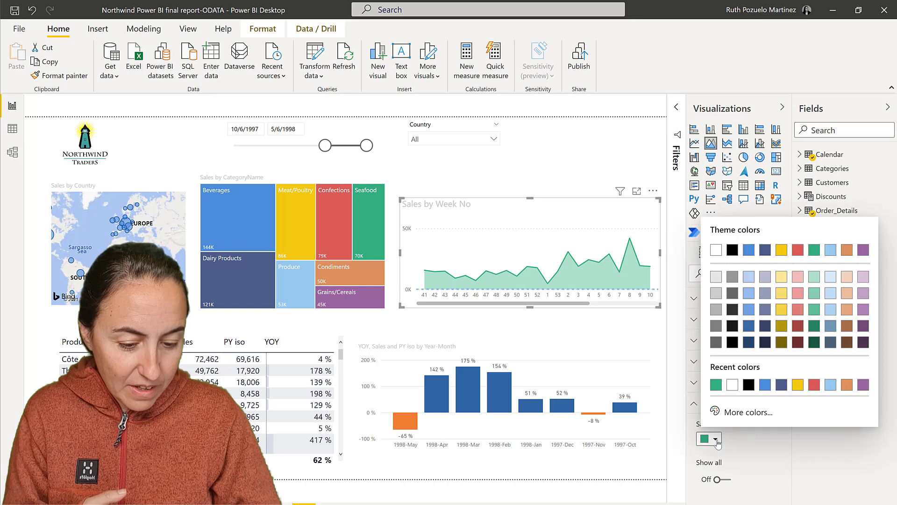
click(729, 412)
key(ctrl+v)
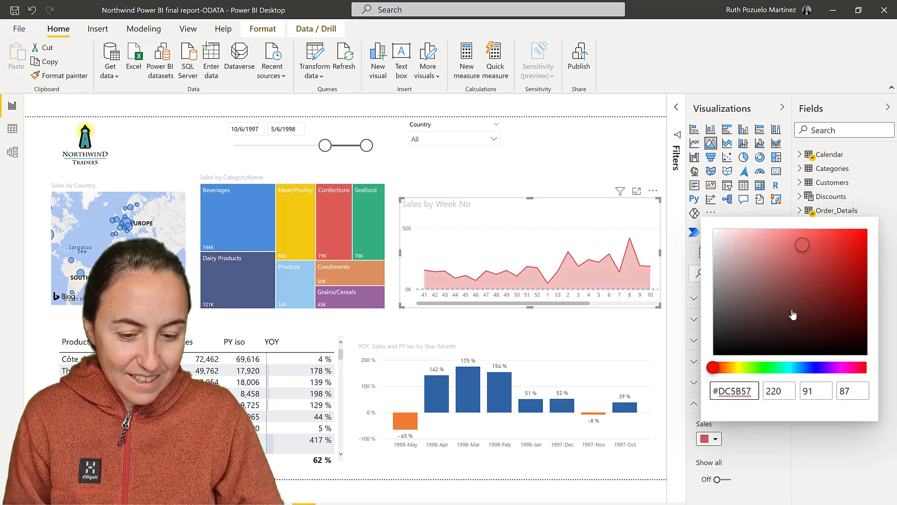
click(563, 138)
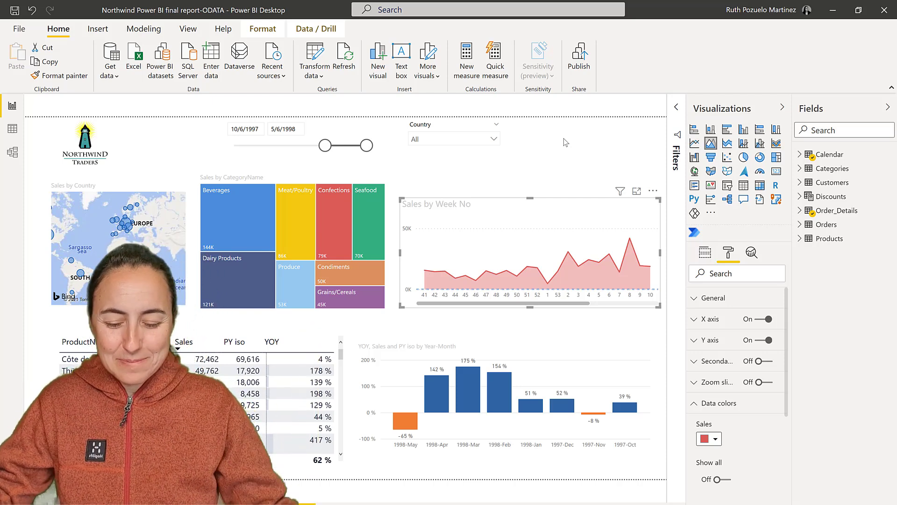
Return to PowerToys Settings and show the FancyZones page
key(alt+Tab)
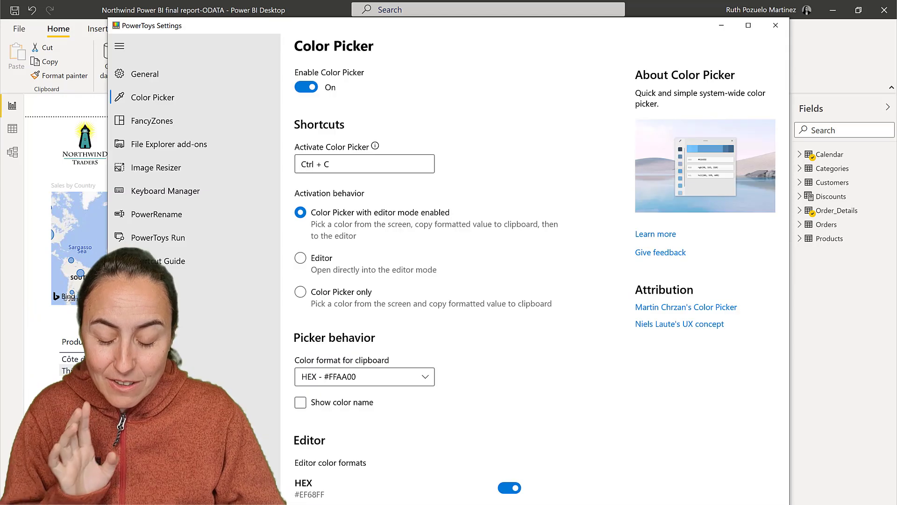
click(213, 124)
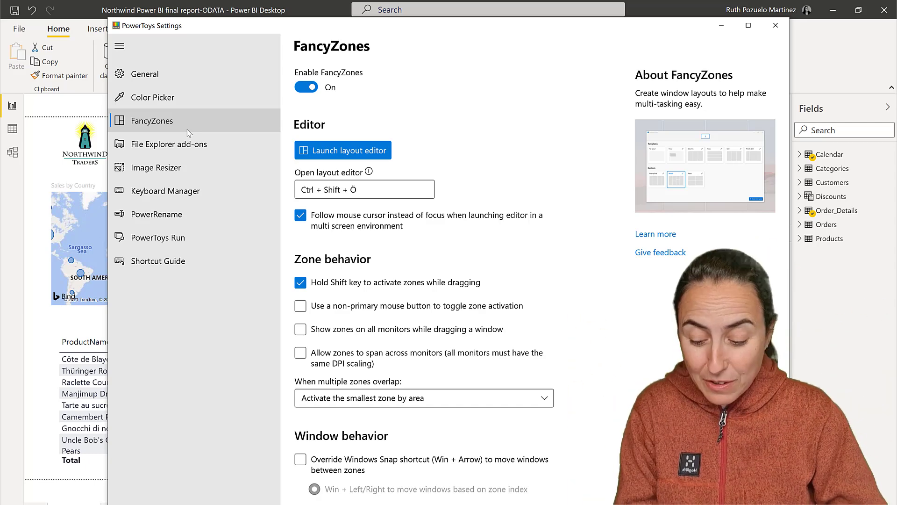
In the FancyZones editor, preview Columns, Rows and Grid, then apply the two-zone Curbal layout
click(363, 153)
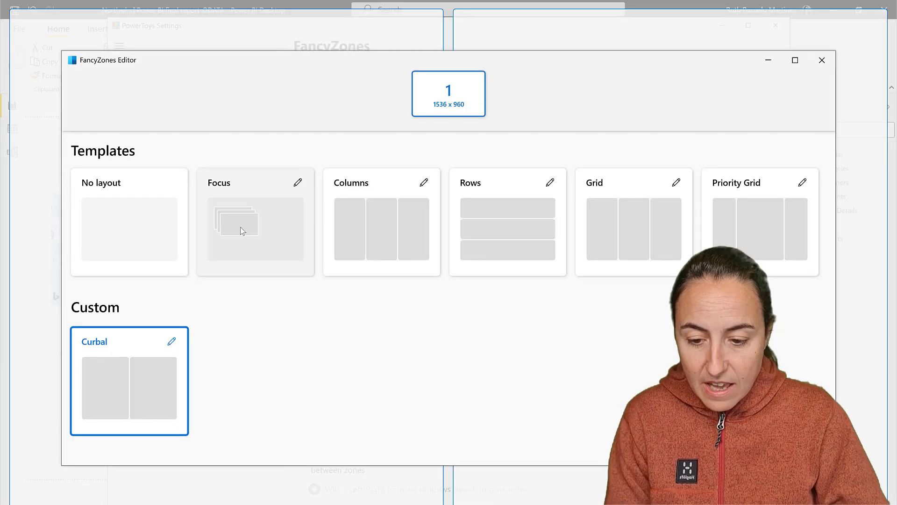
click(401, 216)
click(518, 237)
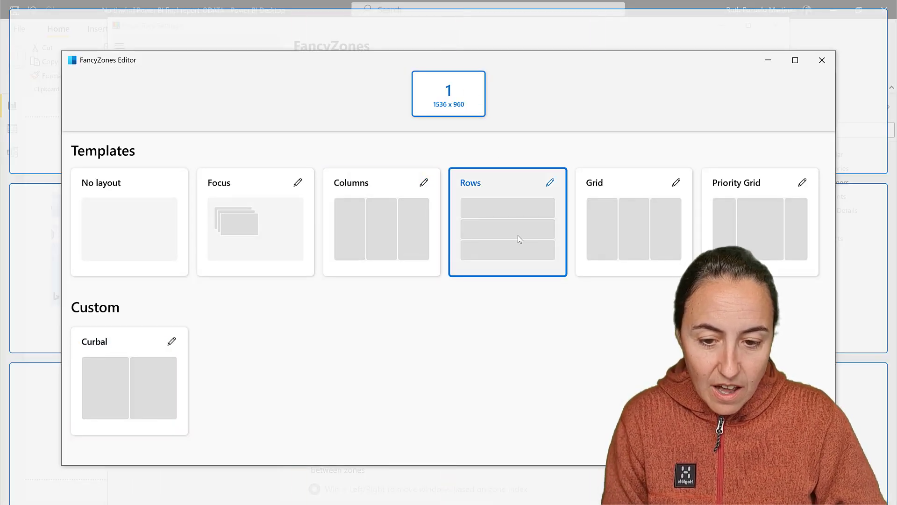
click(623, 231)
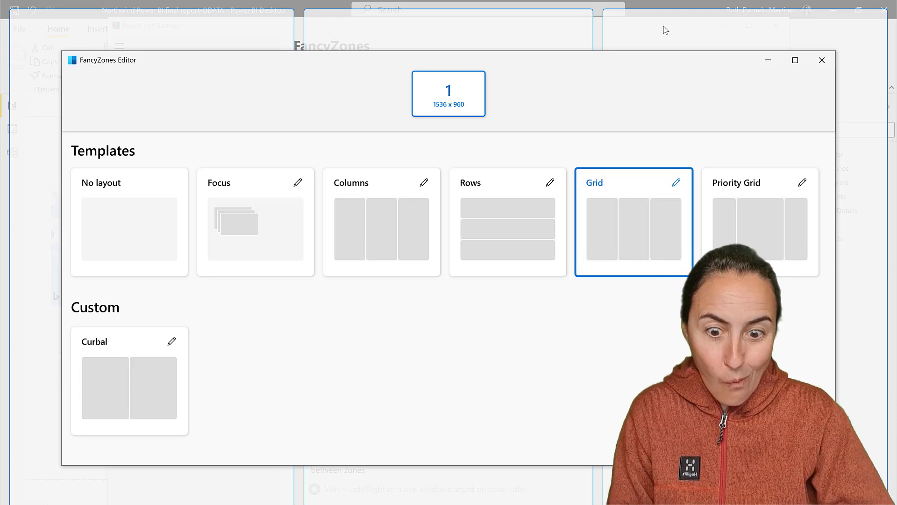
click(146, 381)
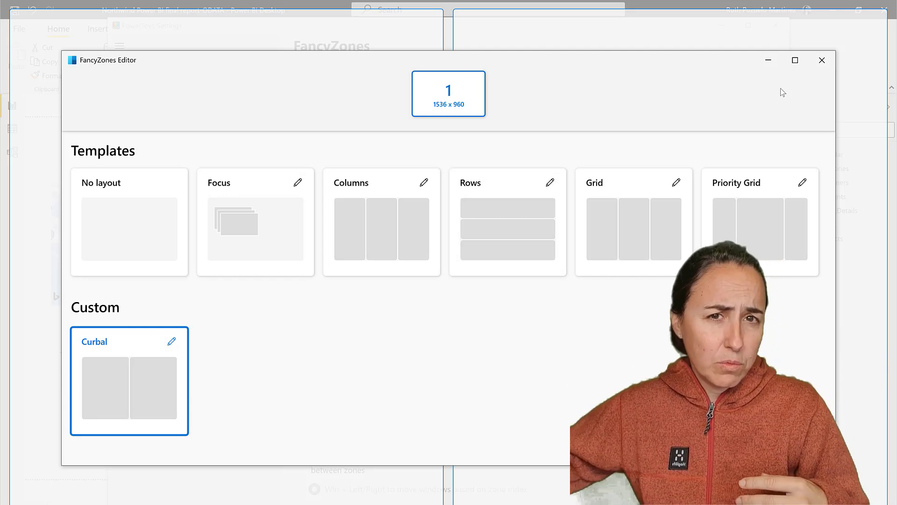
click(821, 61)
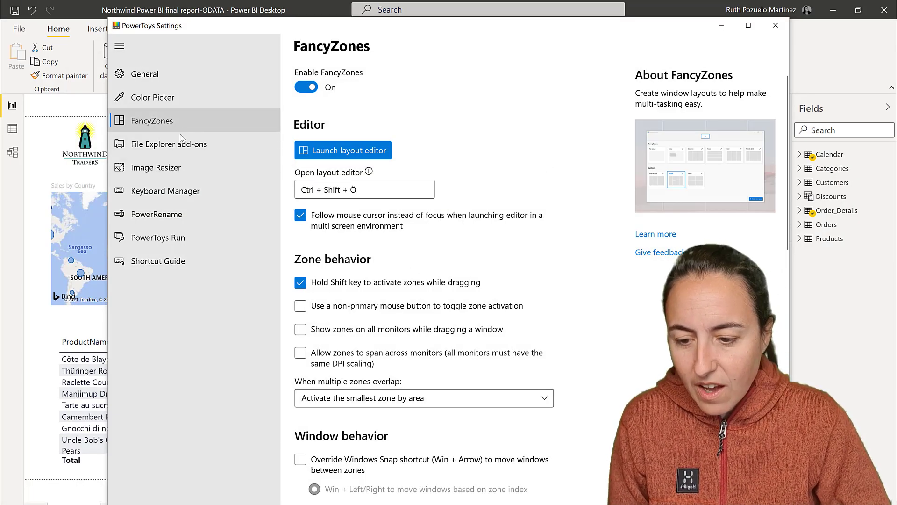
Browse File Explorer add-ons, Image Resizer, Keyboard Manager, PowerRename and Shortcut Guide, ending on PowerToys Run
click(193, 145)
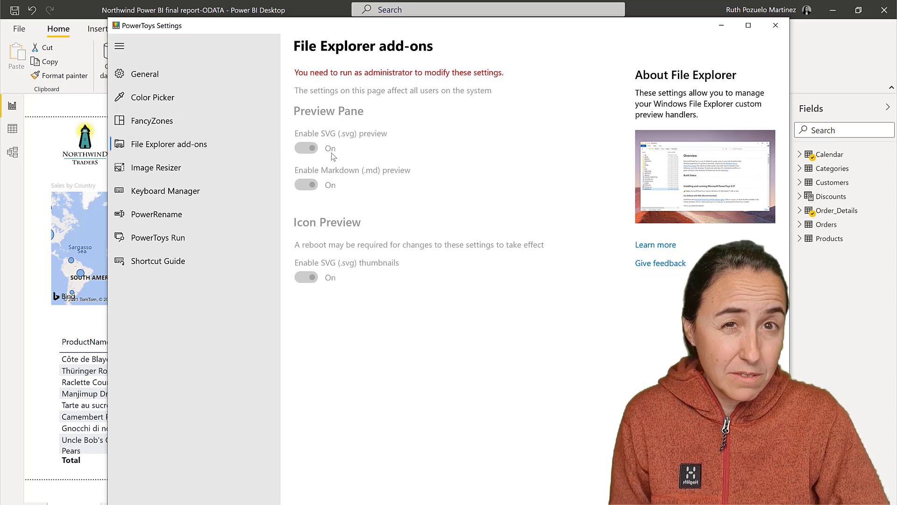
click(164, 172)
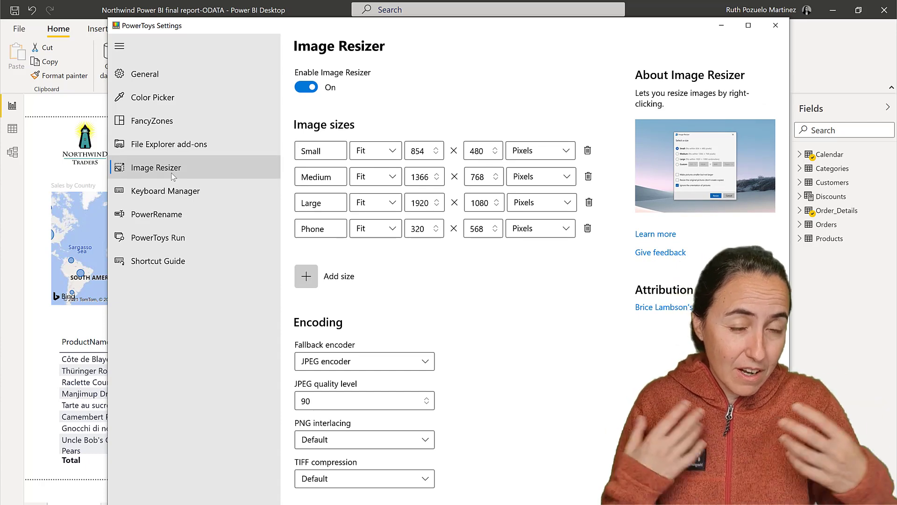
click(173, 193)
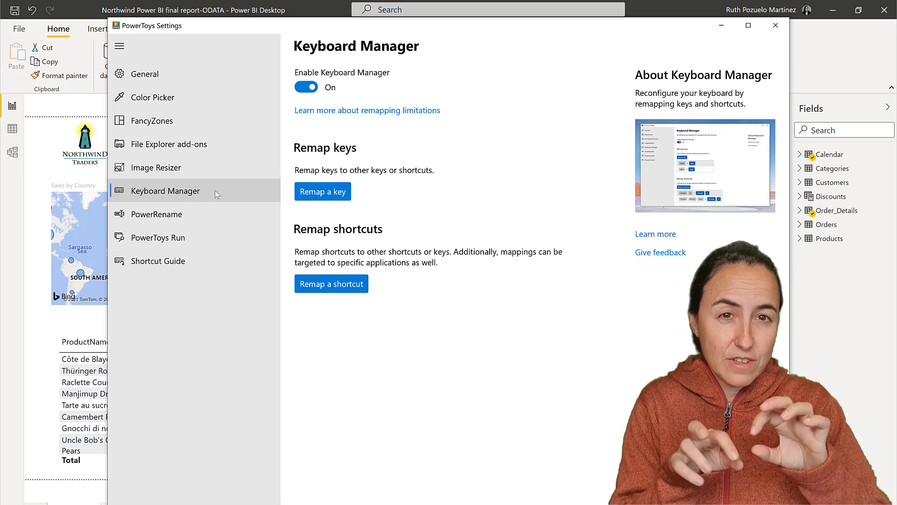
click(189, 215)
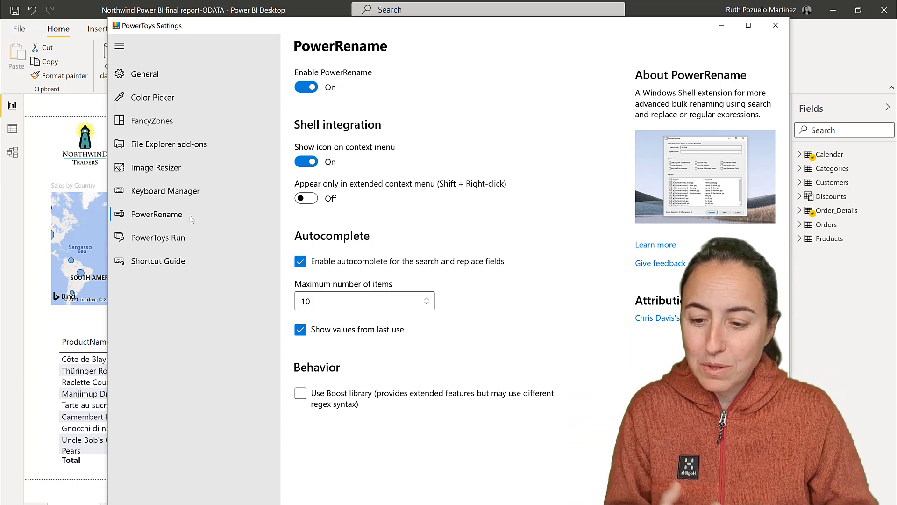
click(164, 239)
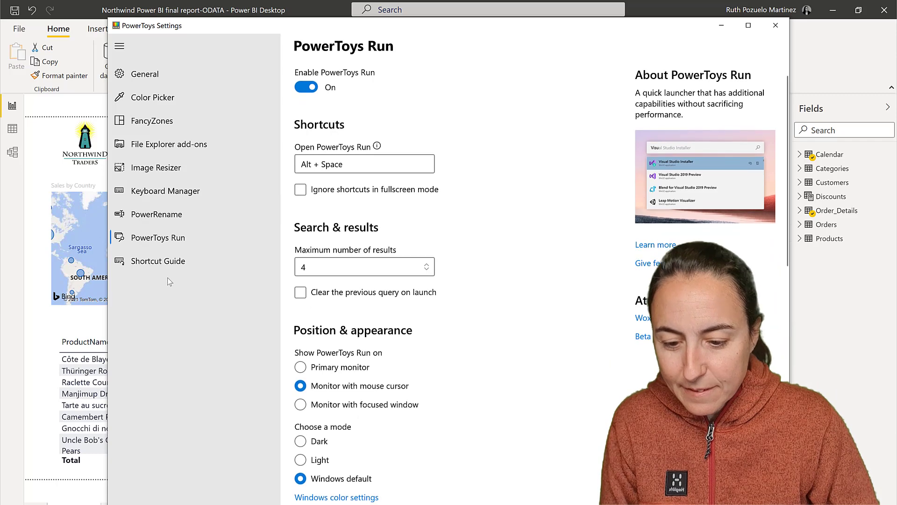
click(170, 262)
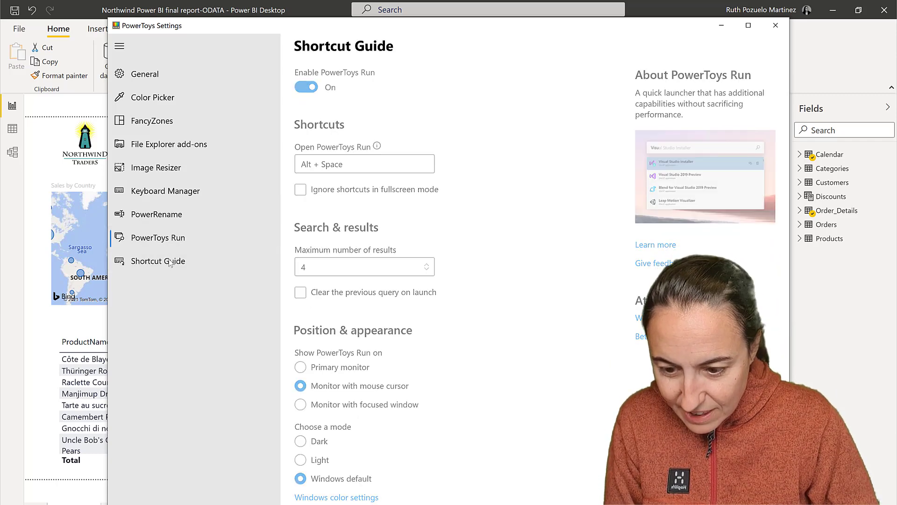
click(162, 243)
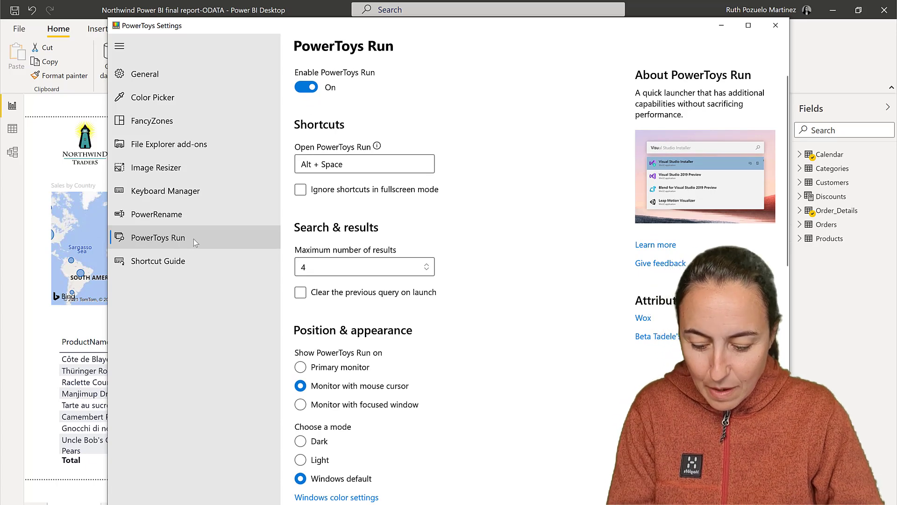
Summon PowerToys Run with Alt+Space and search 'phot' to list the photo apps
key(alt+space)
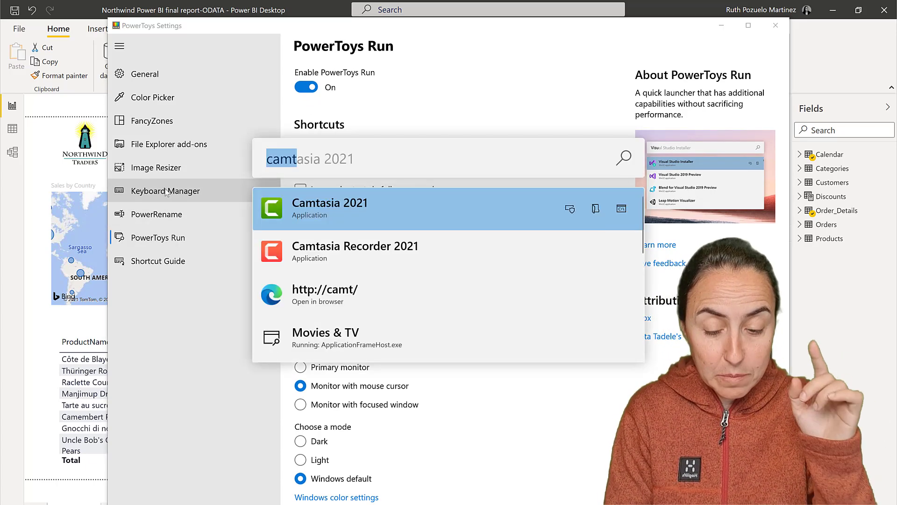
click(361, 155)
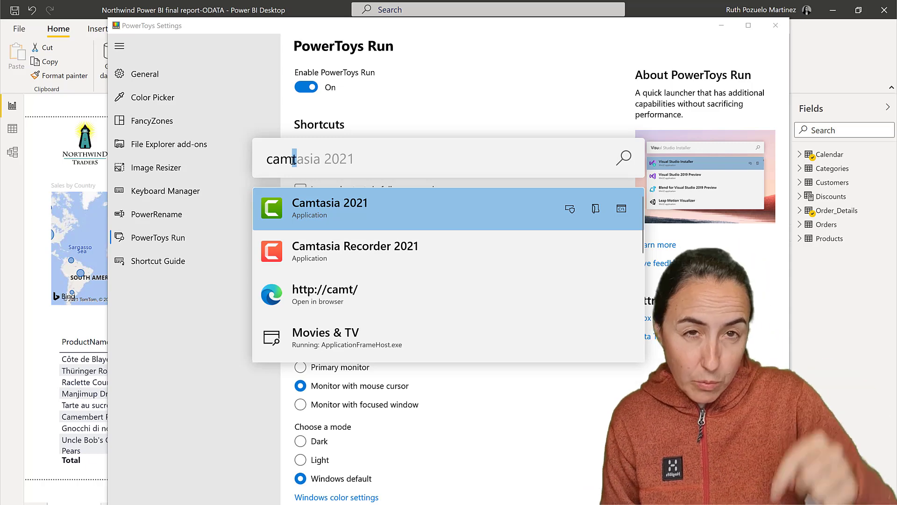
key(super)
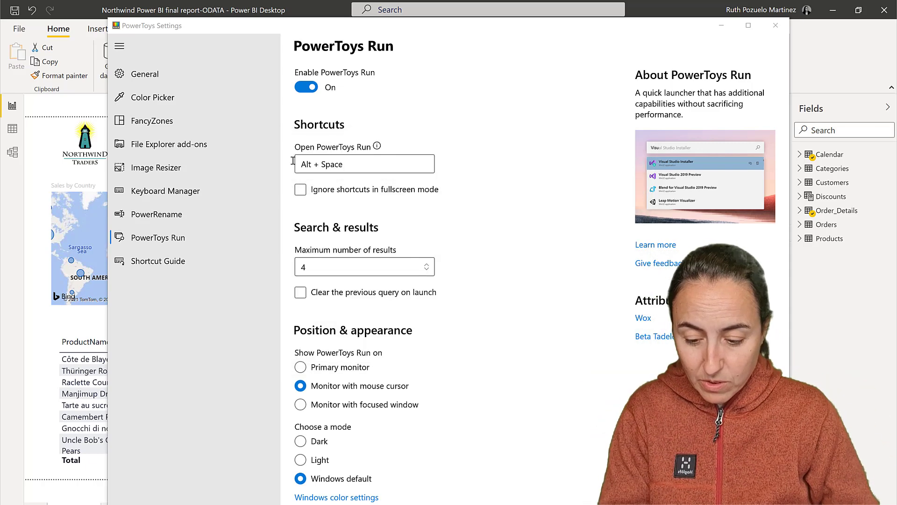
click(577, 299)
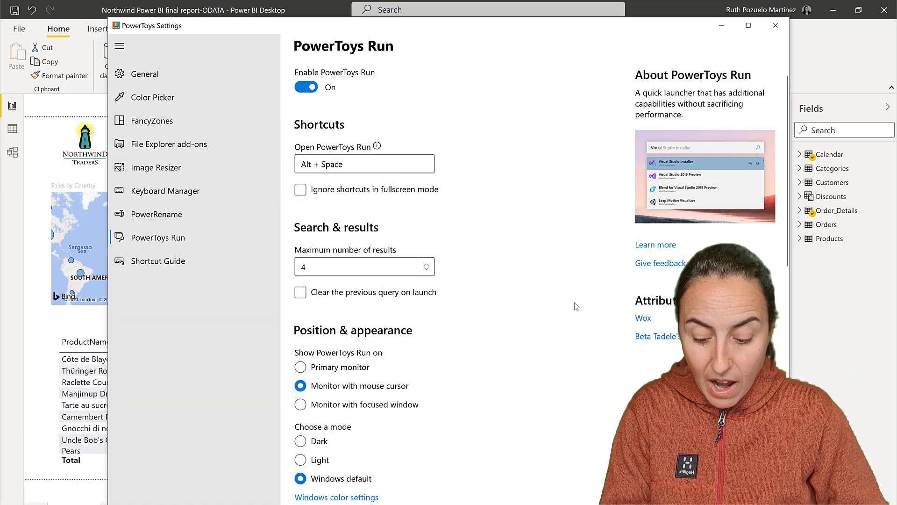
key(alt+space)
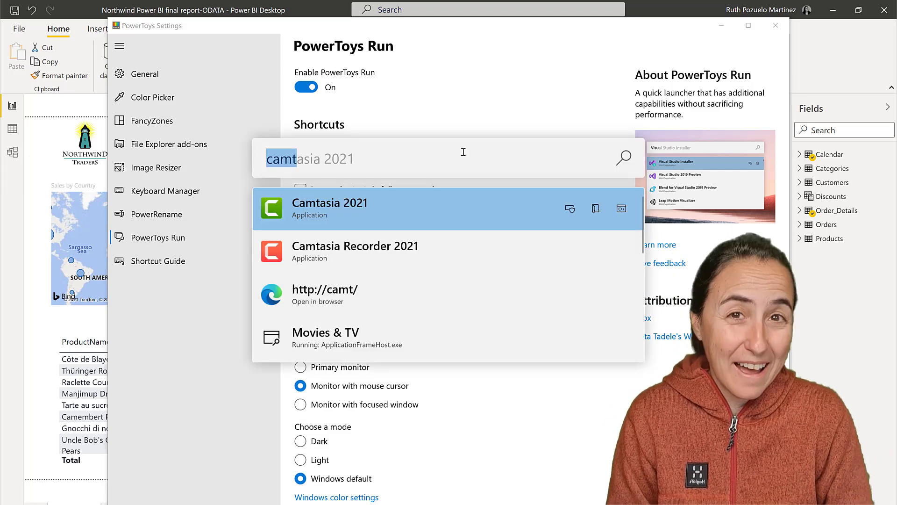
text(phot)
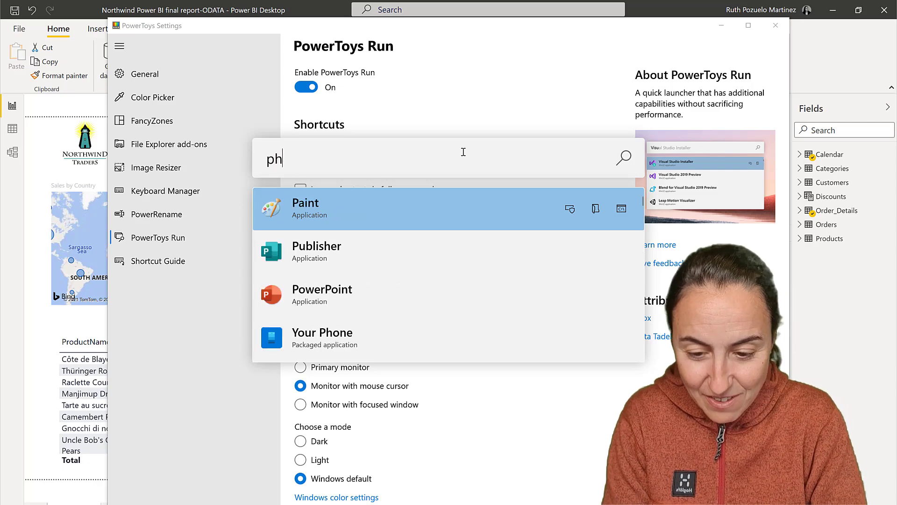